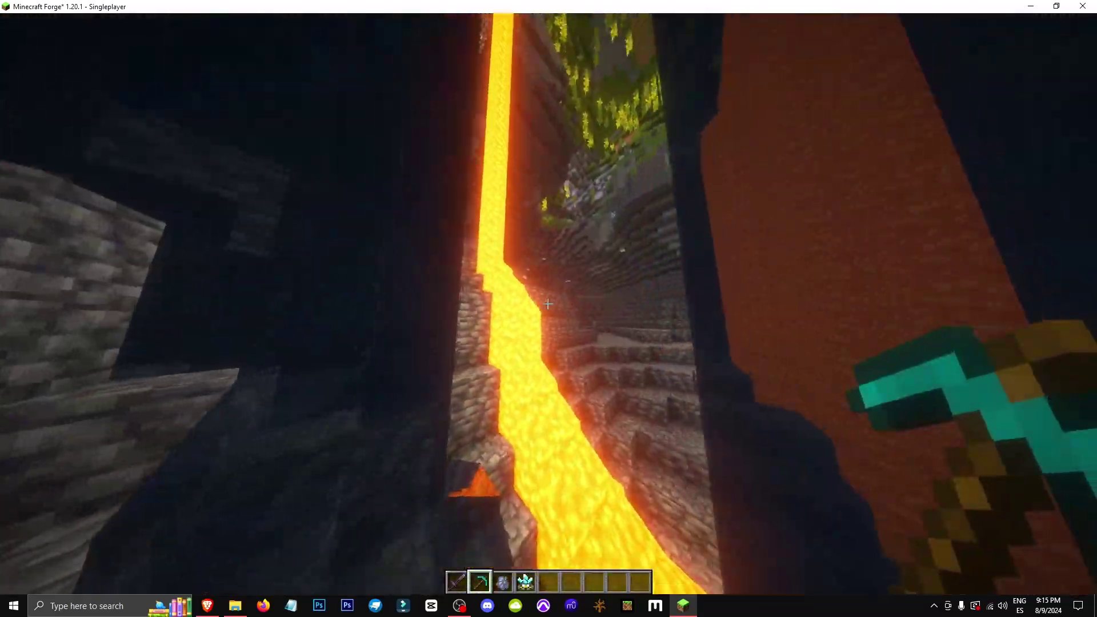
# Release the Captured Grottol onto the cave floor, then cycle game modes back to Survival.
pyautogui.press('4')
pyautogui.rightClick(547, 304)
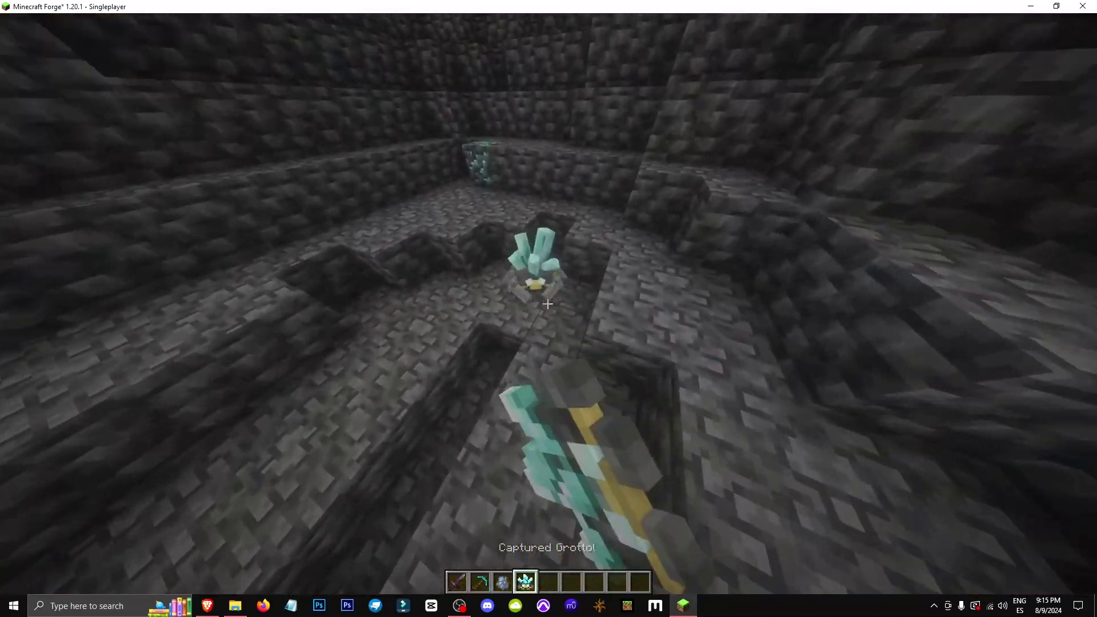
pyautogui.hotkey('F3', 'n')
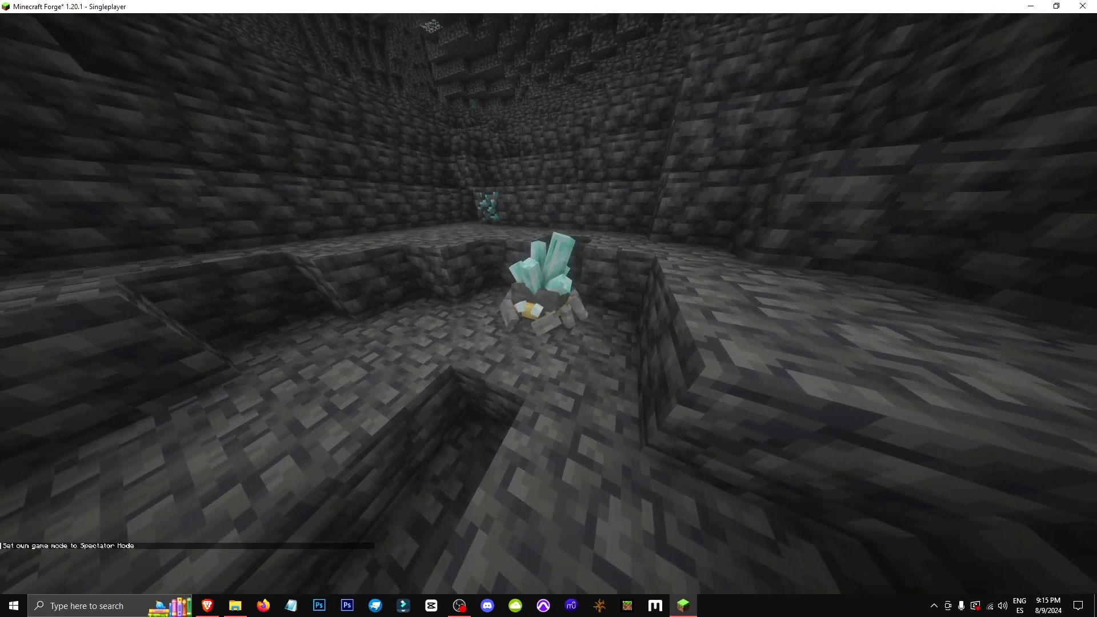
pyautogui.hotkey('F3', 'n')
pyautogui.hotkey('F3', 'F4')
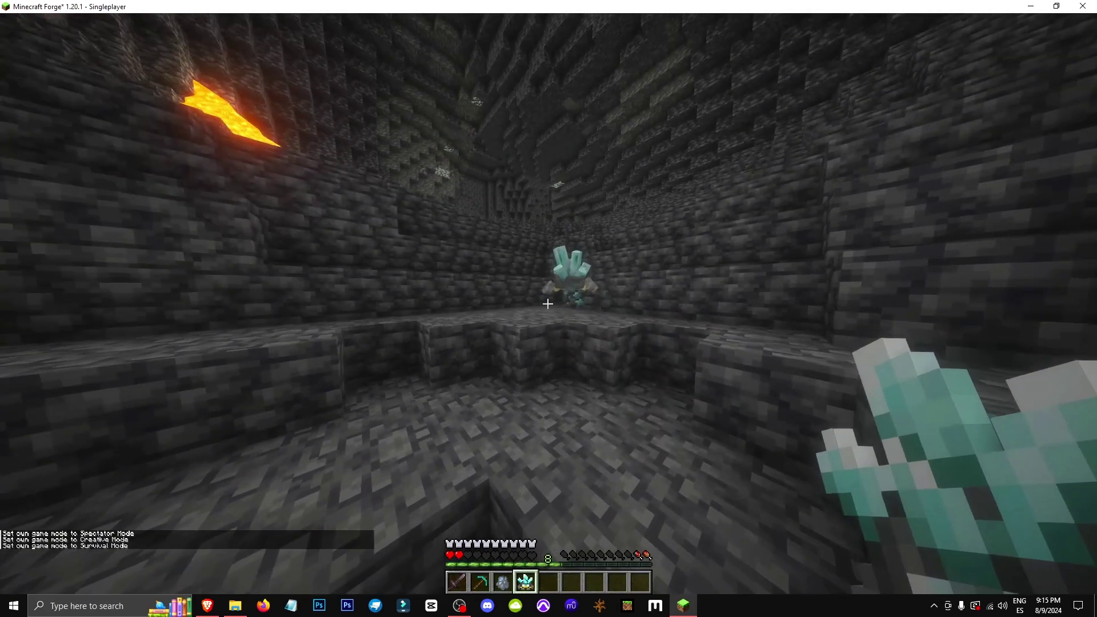
pyautogui.scroll(1, 549, 304)
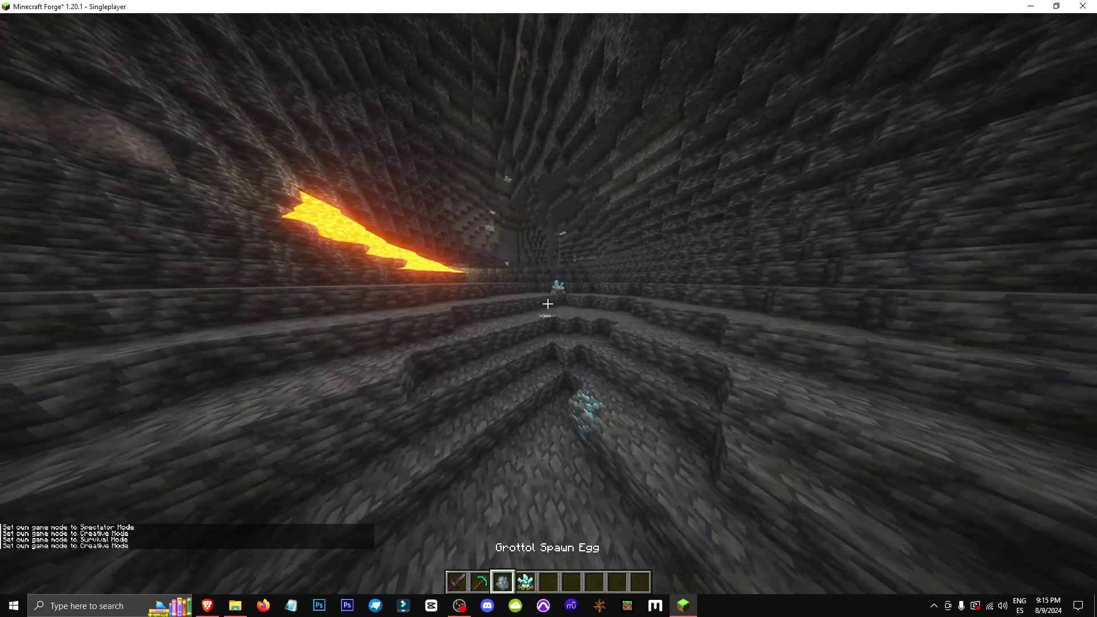
pyautogui.scroll(1, 549, 304)
pyautogui.hotkey('F3', 'F4')
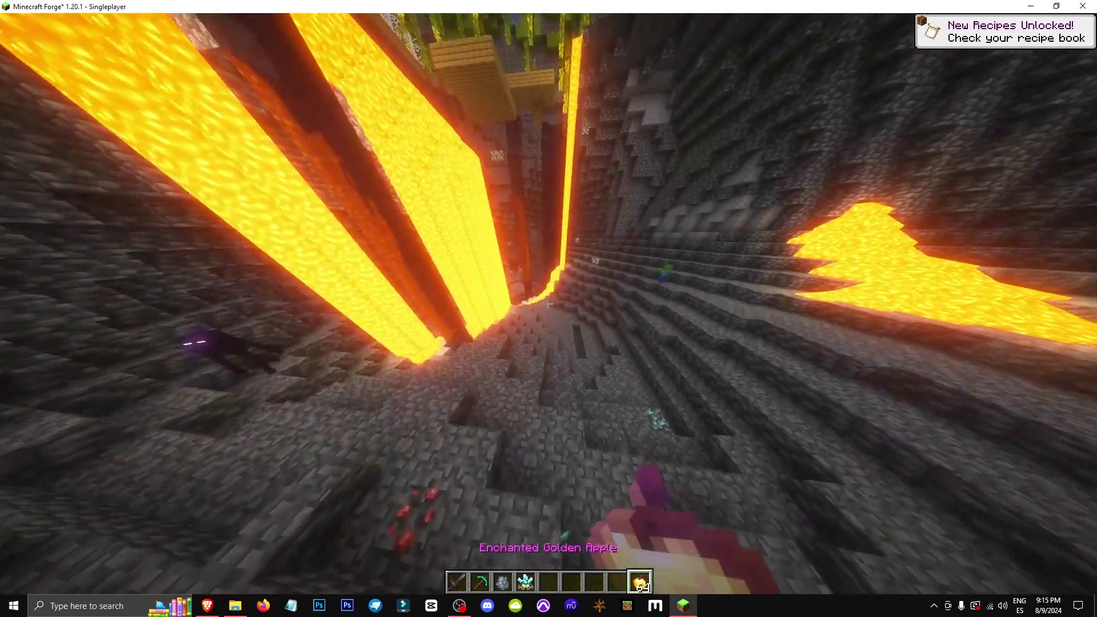
pyautogui.scroll(1, 549, 304)
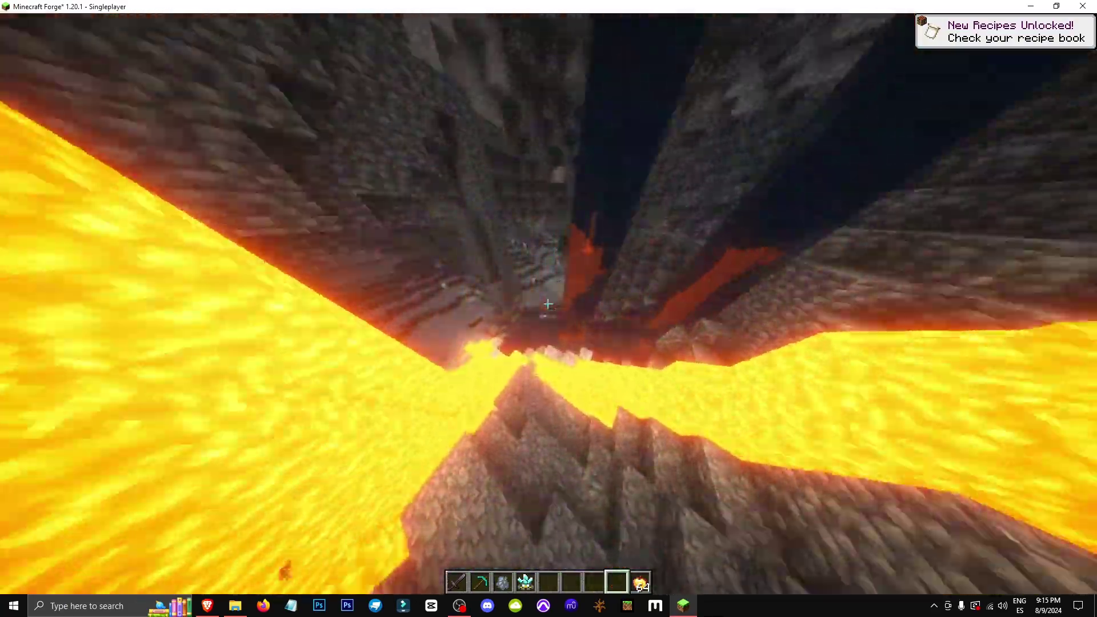
pyautogui.scroll(-1, 549, 304)
pyautogui.scroll(1, 549, 304)
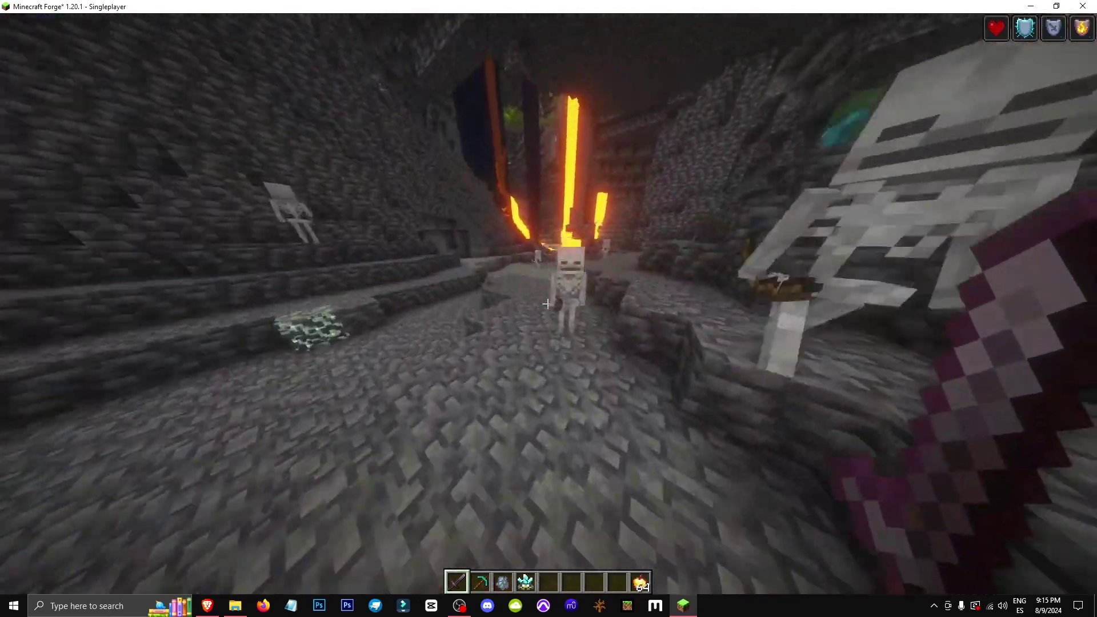
# Kill the approaching skeleton with two hits and return to first-person view.
pyautogui.click(549, 308)
pyautogui.click(548, 310)
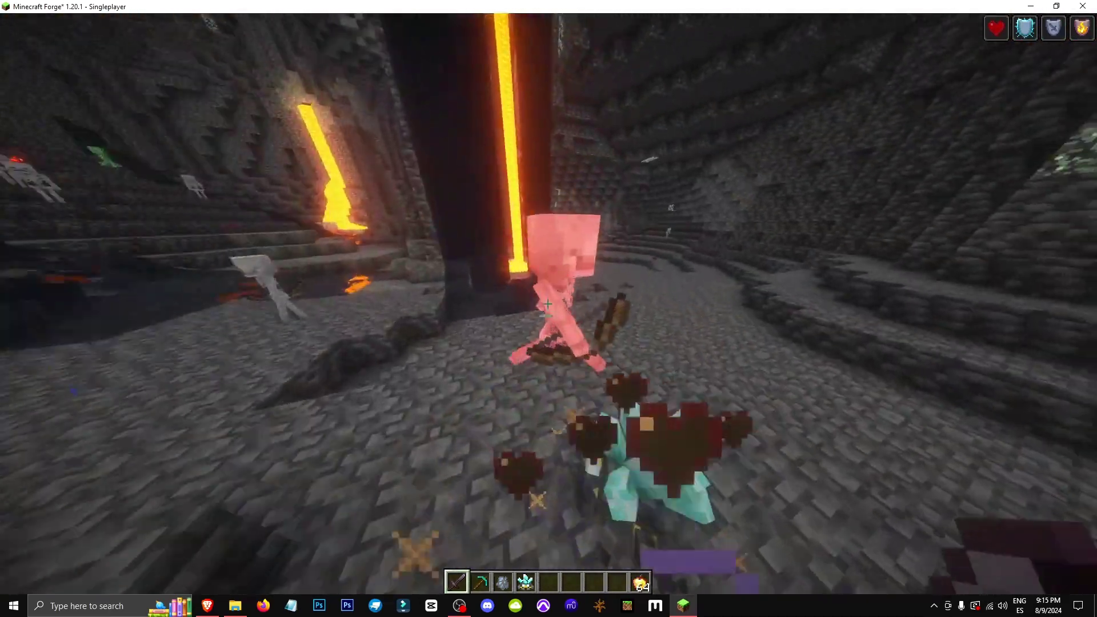
pyautogui.press('w')
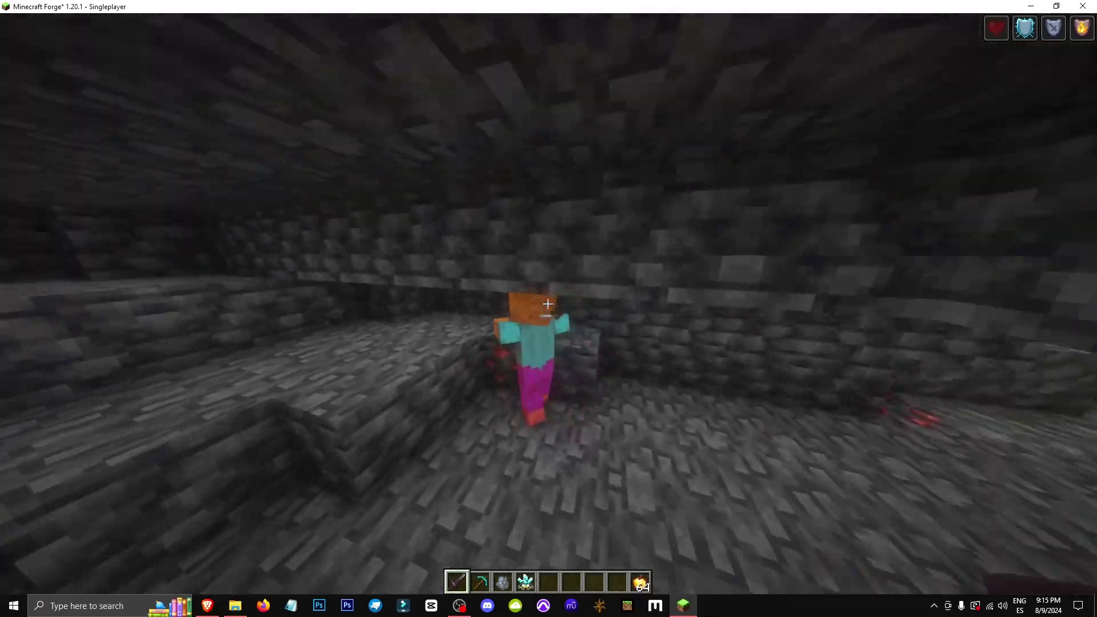
pyautogui.press('F5')
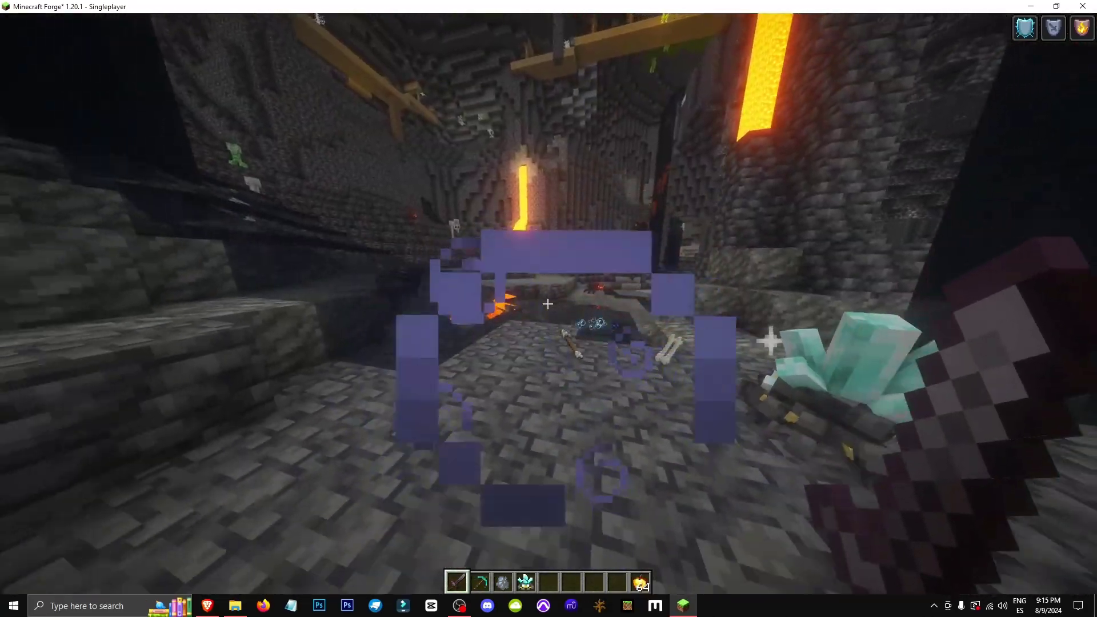
# Take the Diamond Pickaxe and walk up to the crystal Grottol.
pyautogui.press('2')
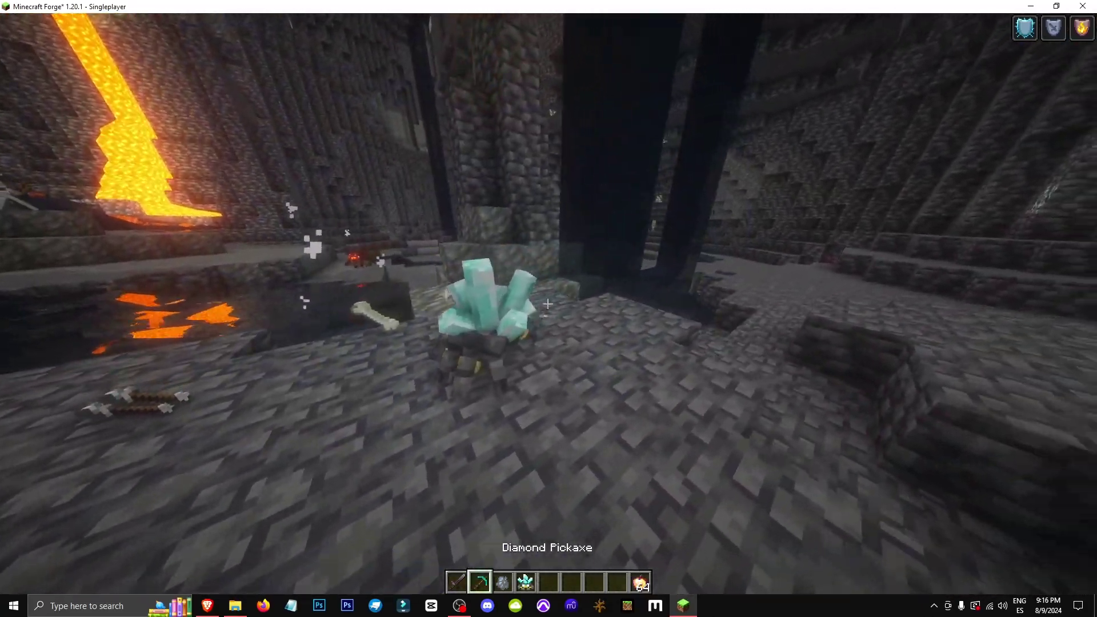
pyautogui.press('w')
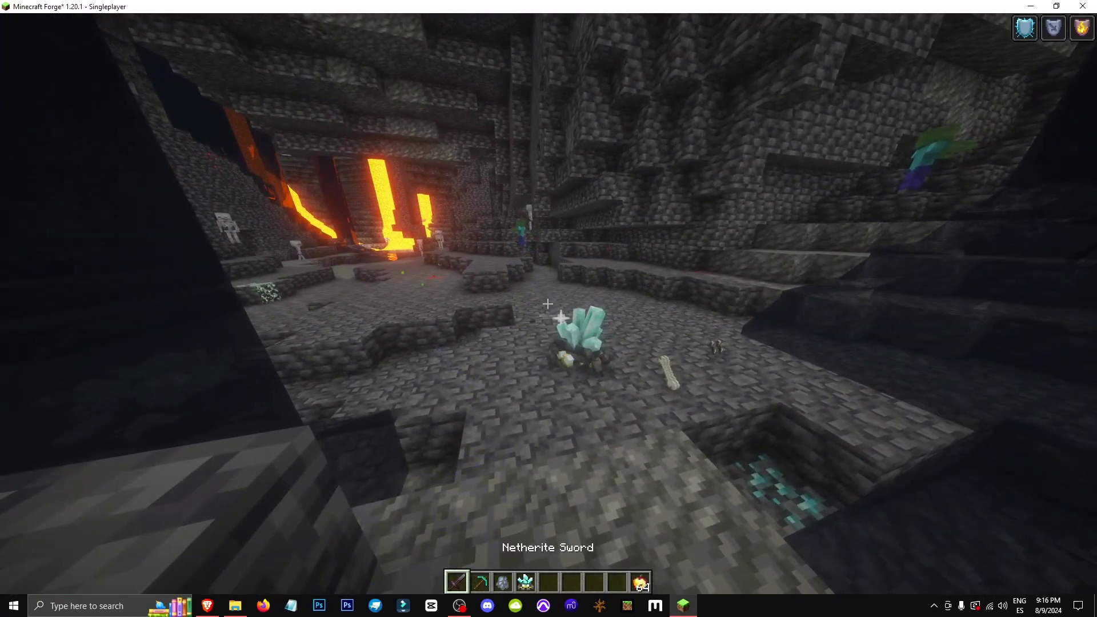
pyautogui.press('w')
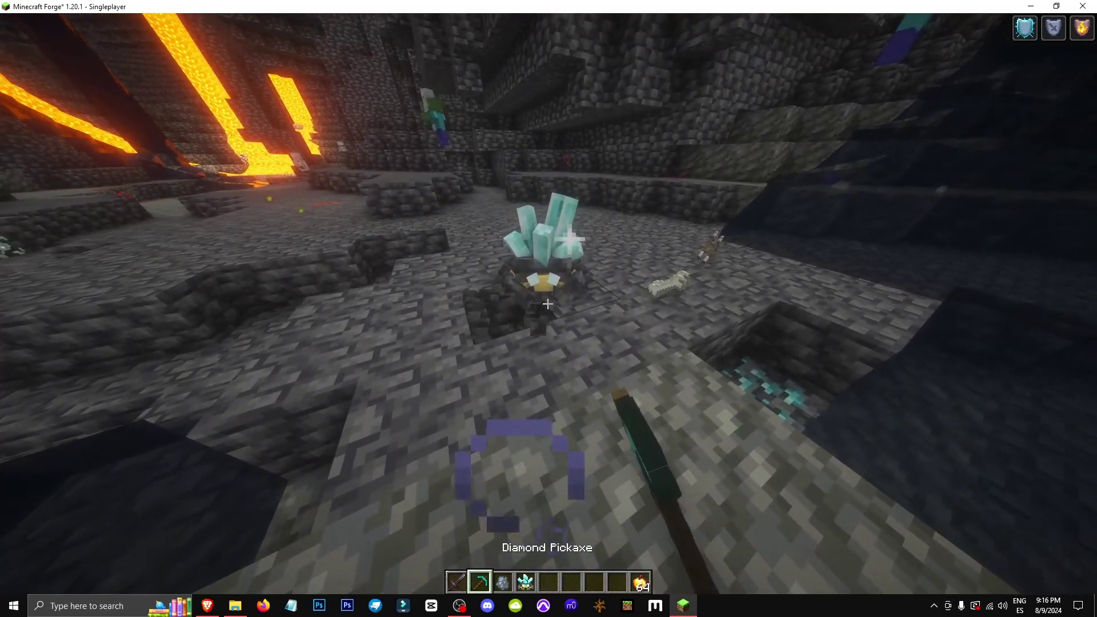
# Spawn a second Grottol from the spawn egg and approach the hurt red Grottol.
pyautogui.press('3')
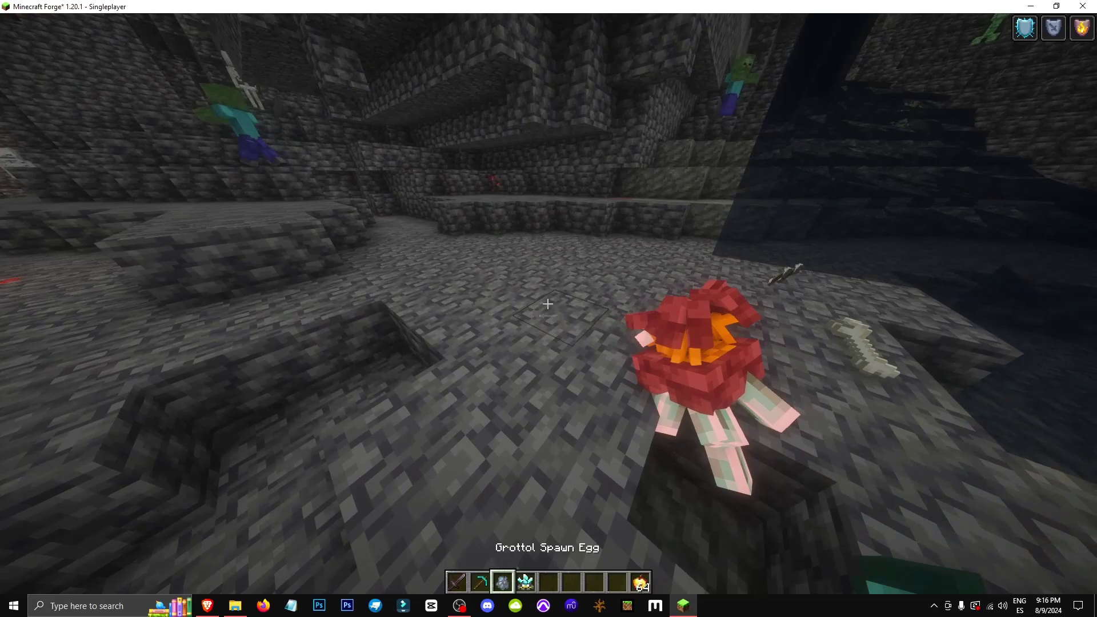
pyautogui.rightClick(549, 304)
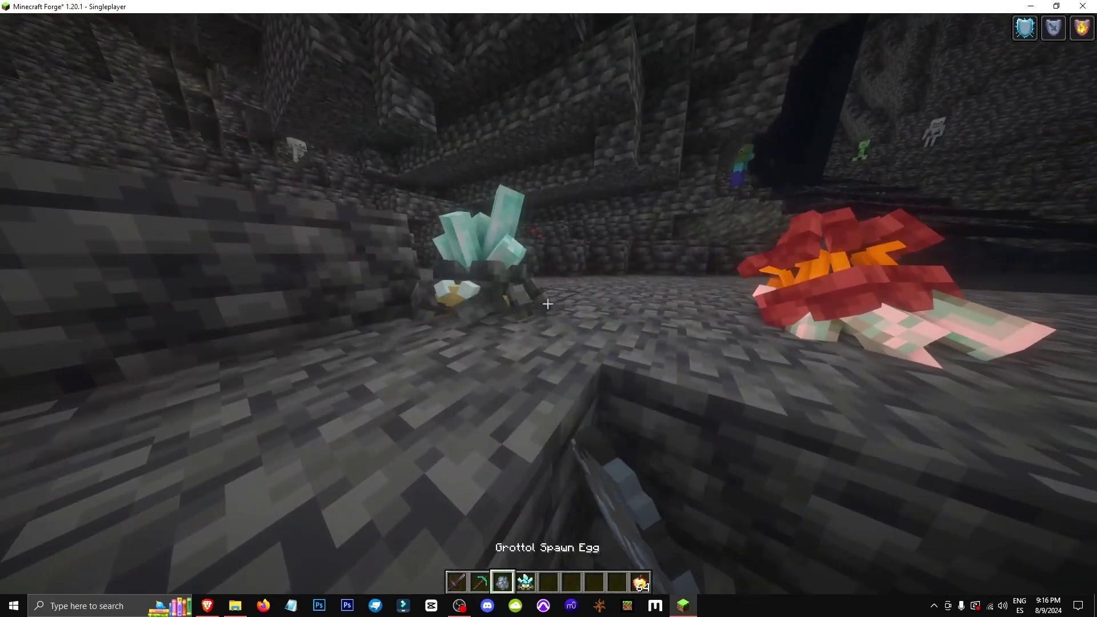
pyautogui.press('2')
pyautogui.press('w')
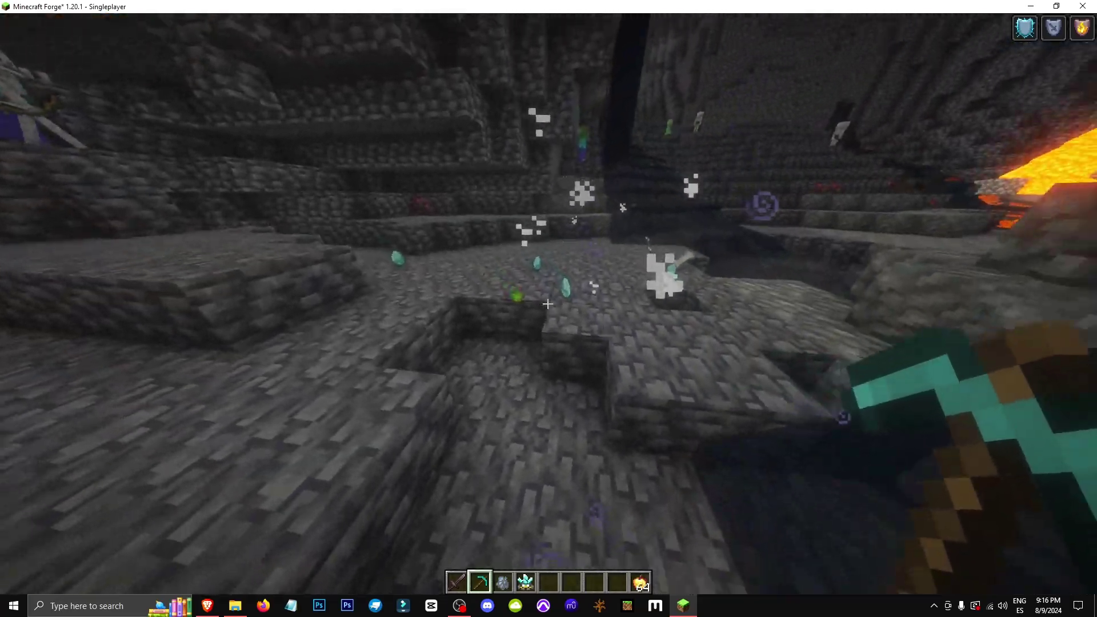
# Release another Captured Grottol into the cave.
pyautogui.press('3')
pyautogui.press('2')
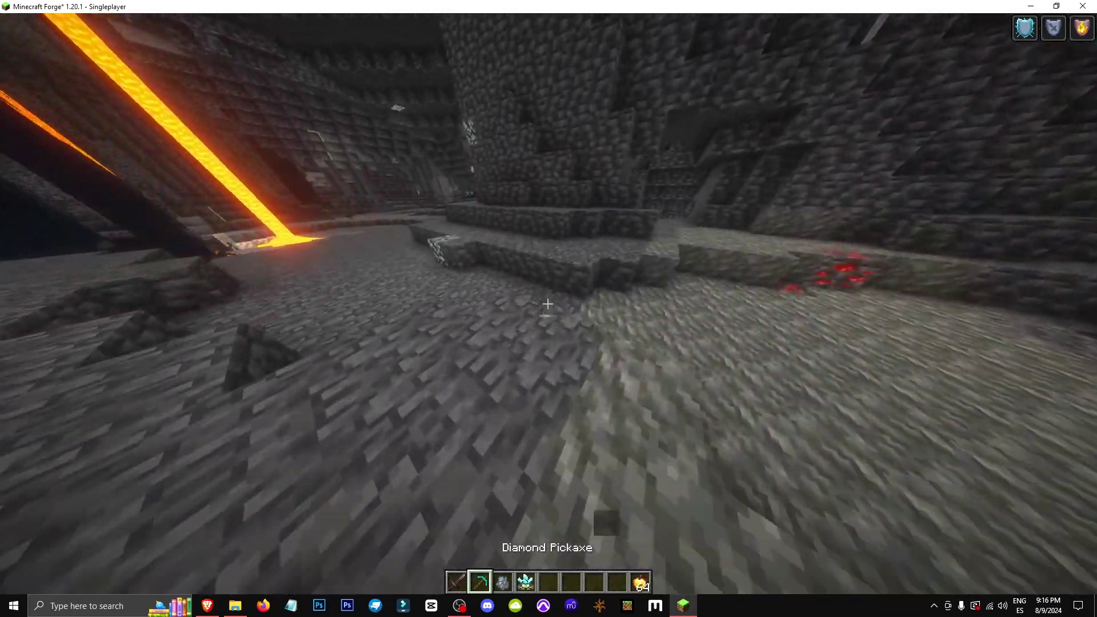
pyautogui.press('4')
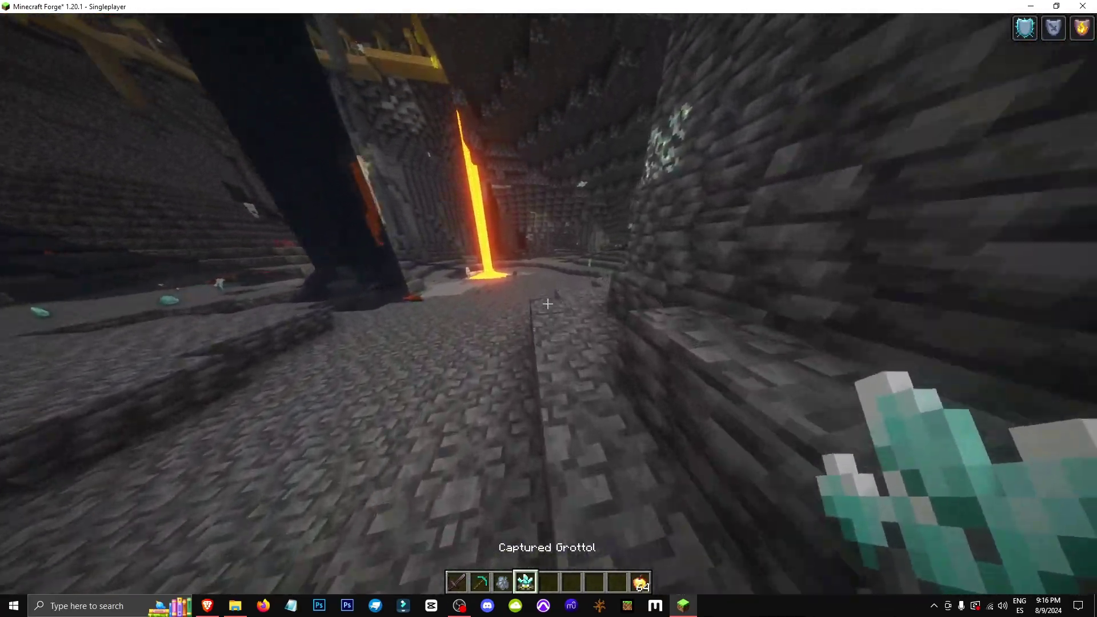
pyautogui.rightClick(548, 304)
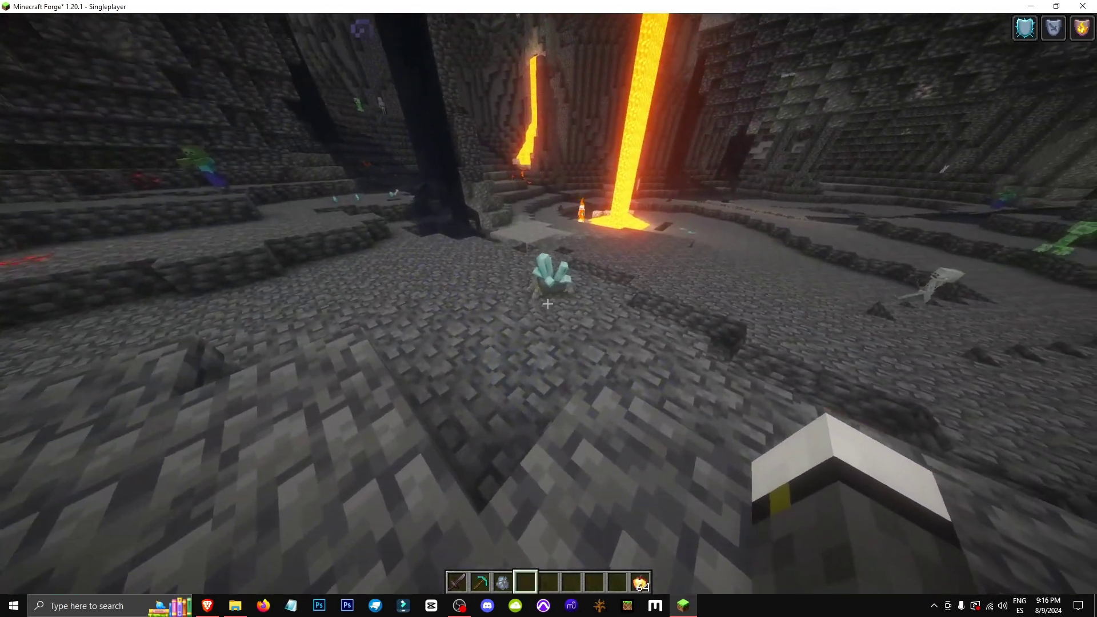
pyautogui.scroll(-1, 548, 304)
pyautogui.scroll(-4, 548, 304)
# Close in on the released Grottol with the pickaxe ready, then continue through the lava cave.
pyautogui.press('w')
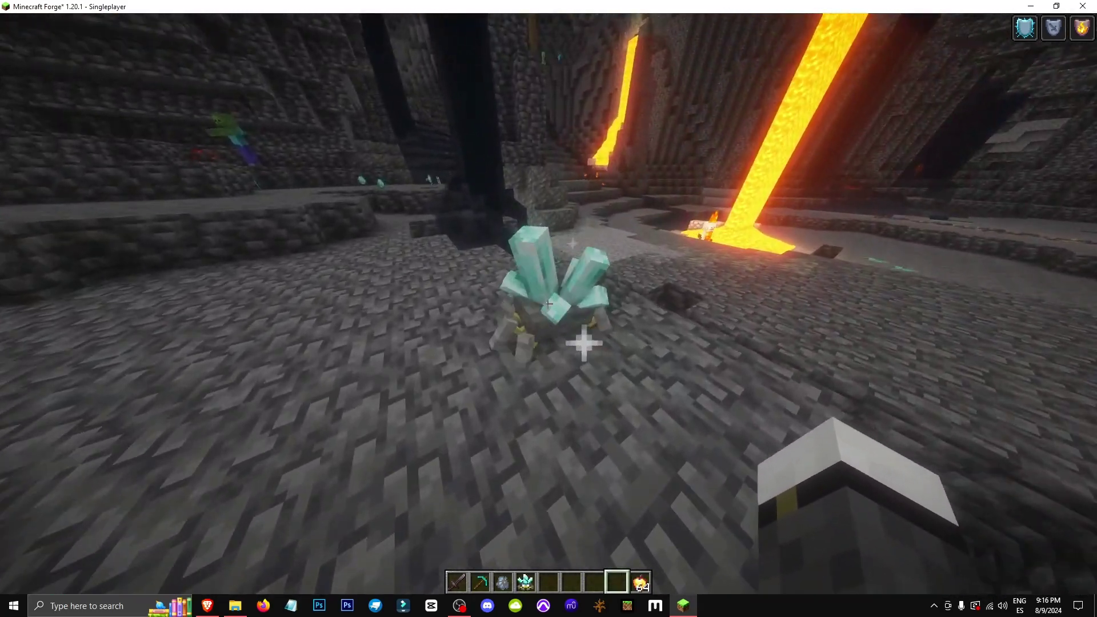
pyautogui.press('s')
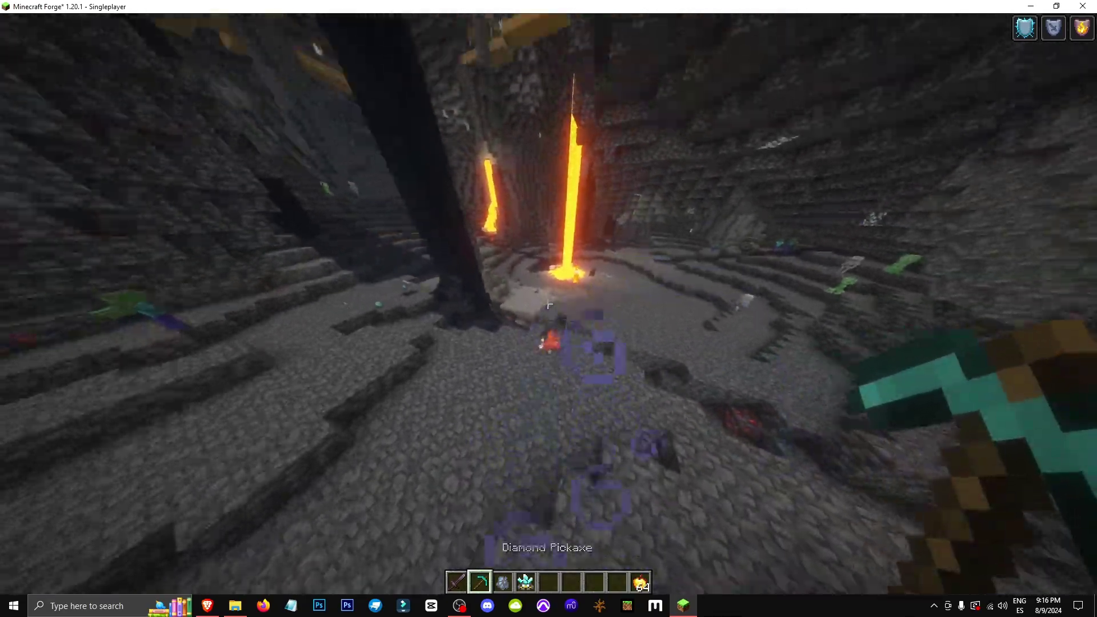
pyautogui.press('w')
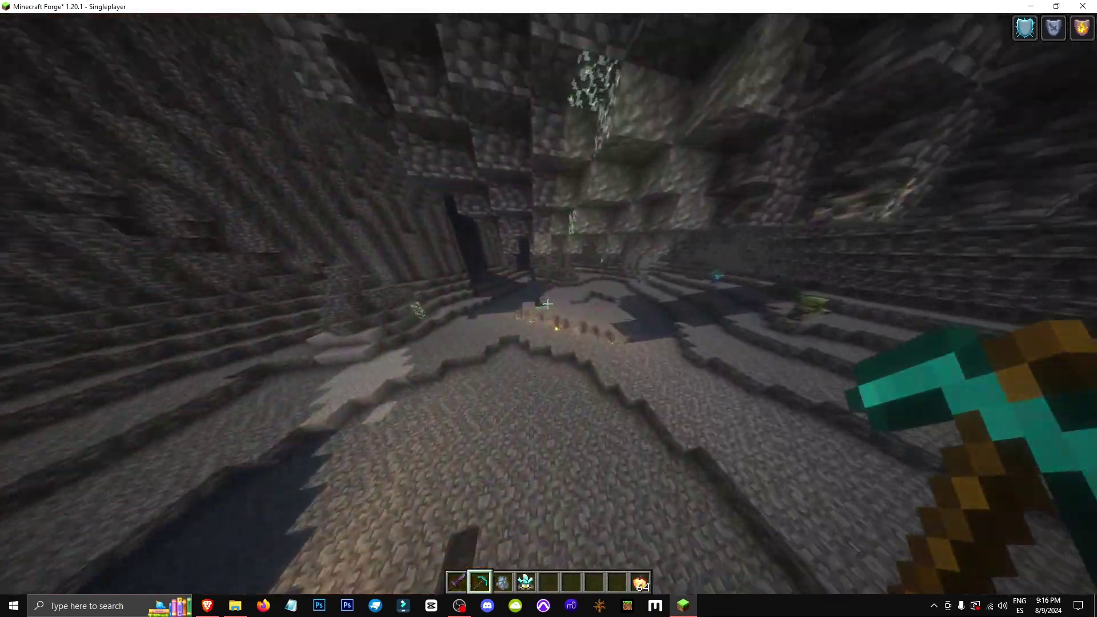